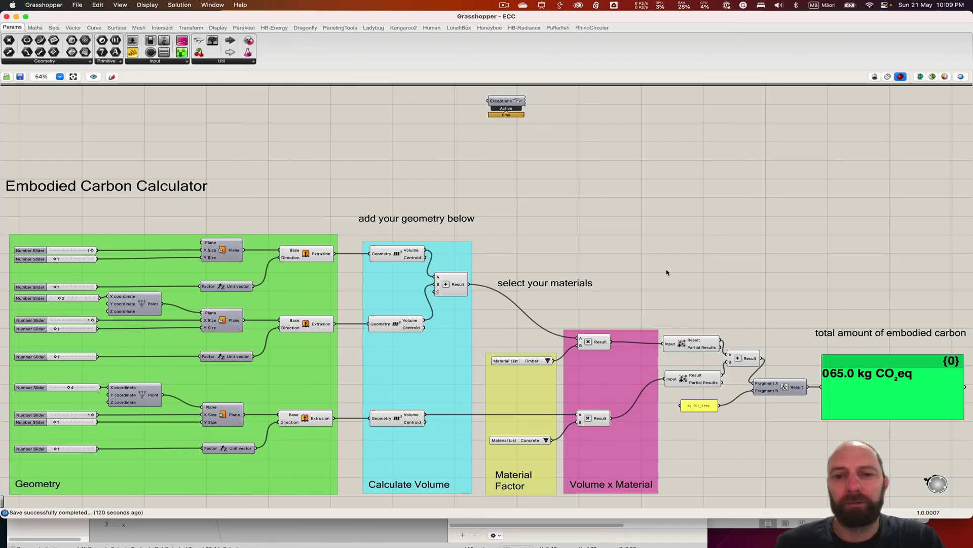
Open the upper material list's choices and keep Timber selected
left_click(599, 255)
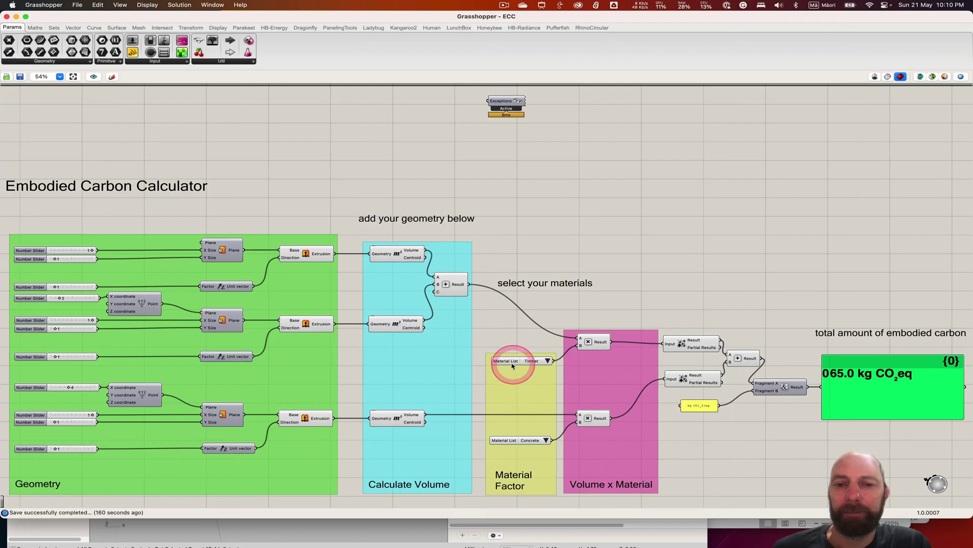
left_click(548, 362)
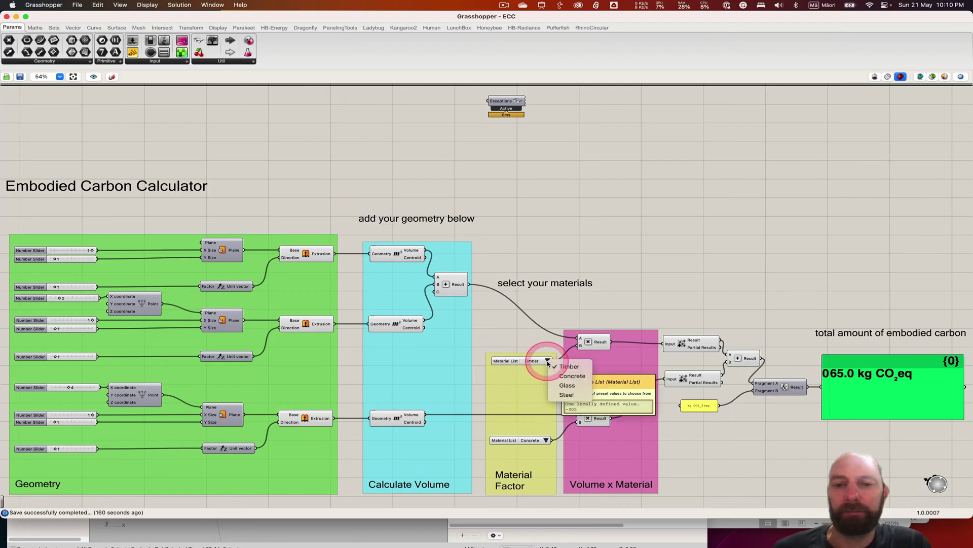
left_click(523, 381)
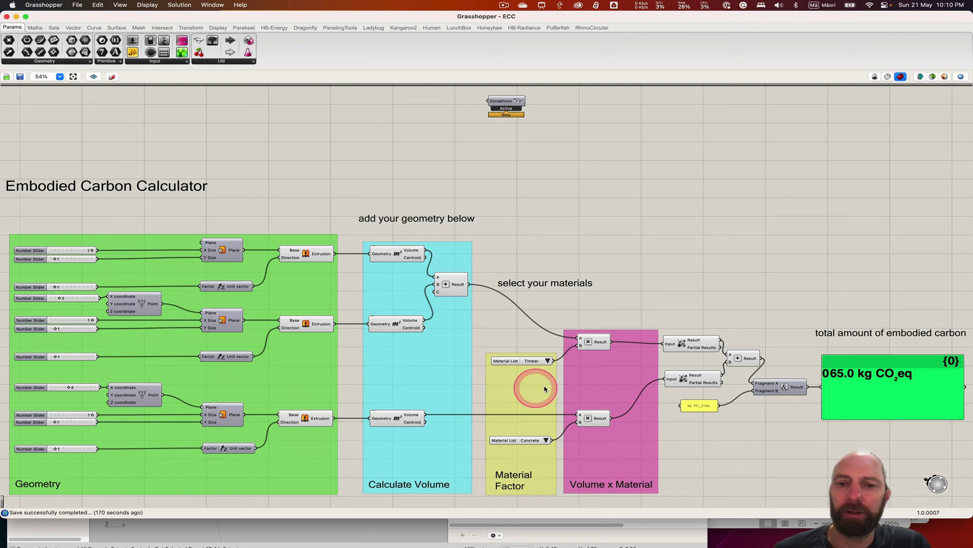
left_click(513, 362)
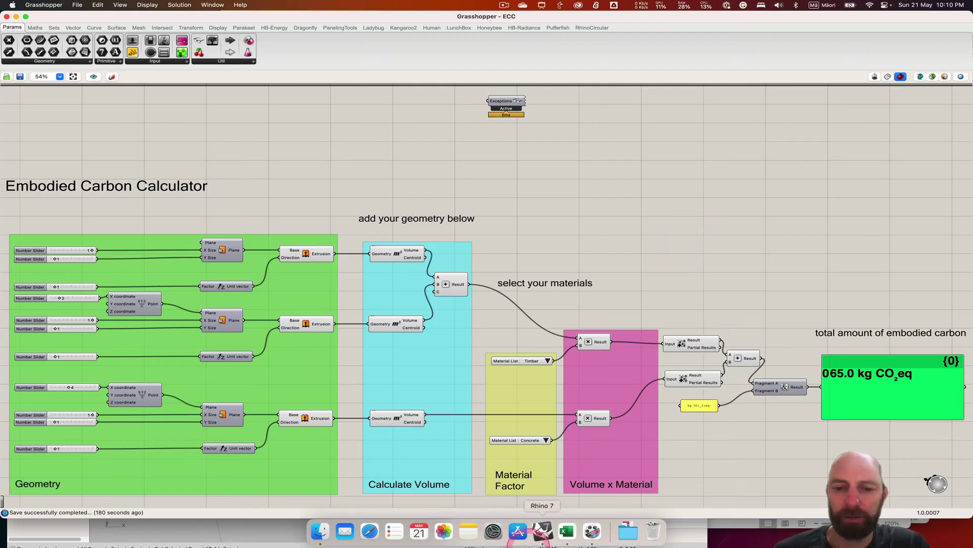
Check the Concrete (in-situ) sheet in the CO2NSTRUCT carbon data workbook and the material factor workbook
left_click(567, 531)
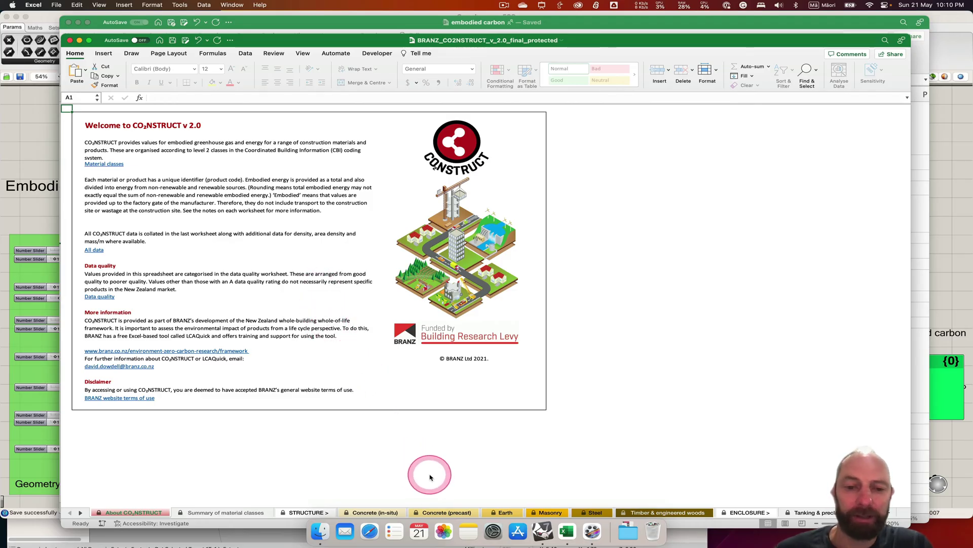
left_click(368, 515)
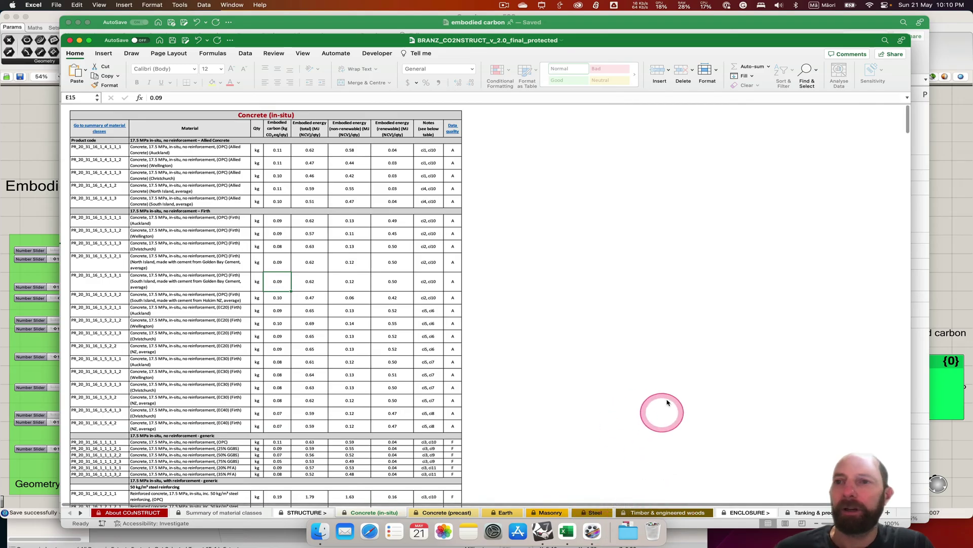
left_click(698, 22)
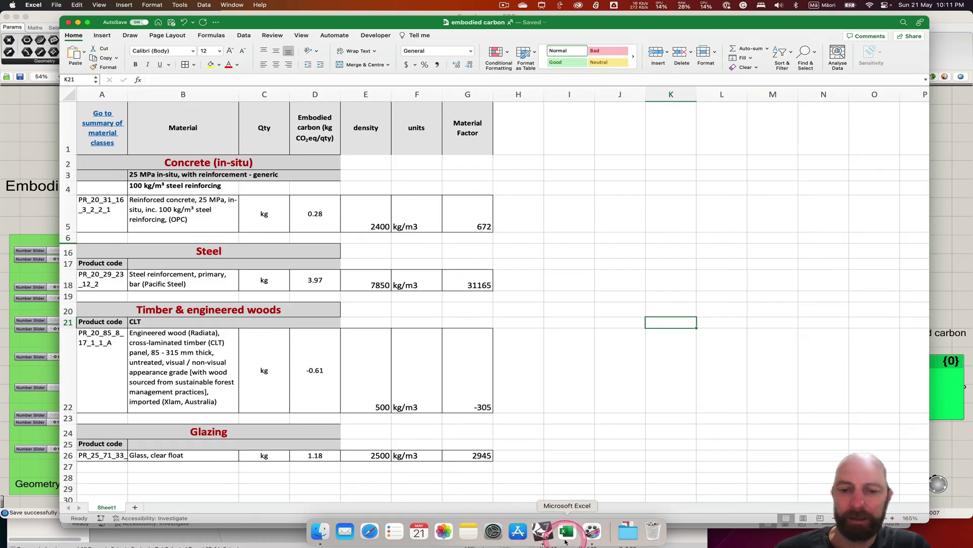
left_click(544, 531)
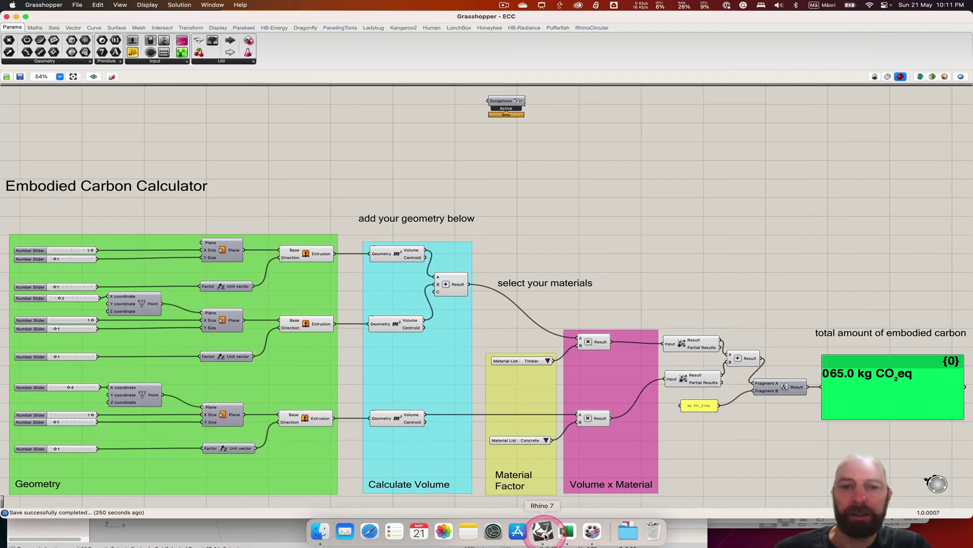
Locate the Timber Value List in the toolbar with Ctrl+Alt and turn on component name display
left_click(520, 363)
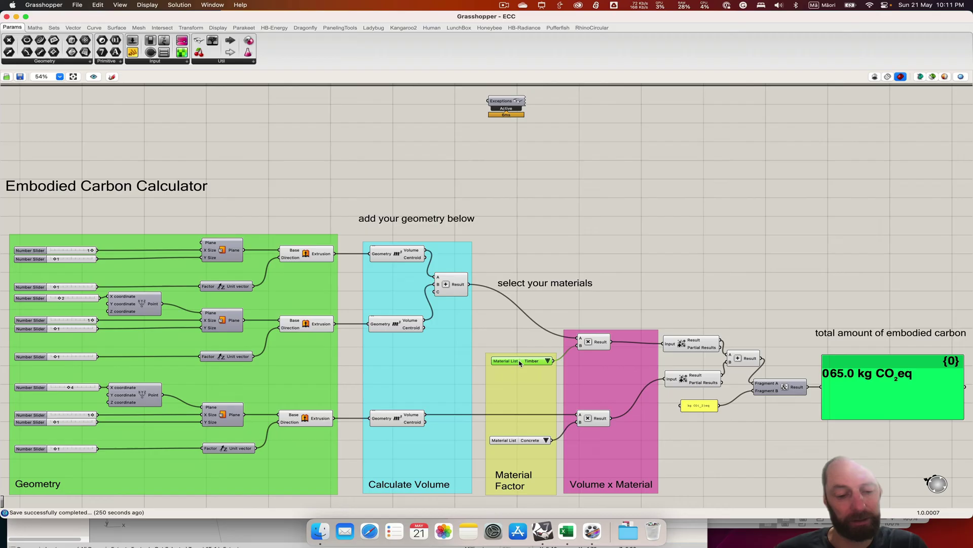
key("alt")
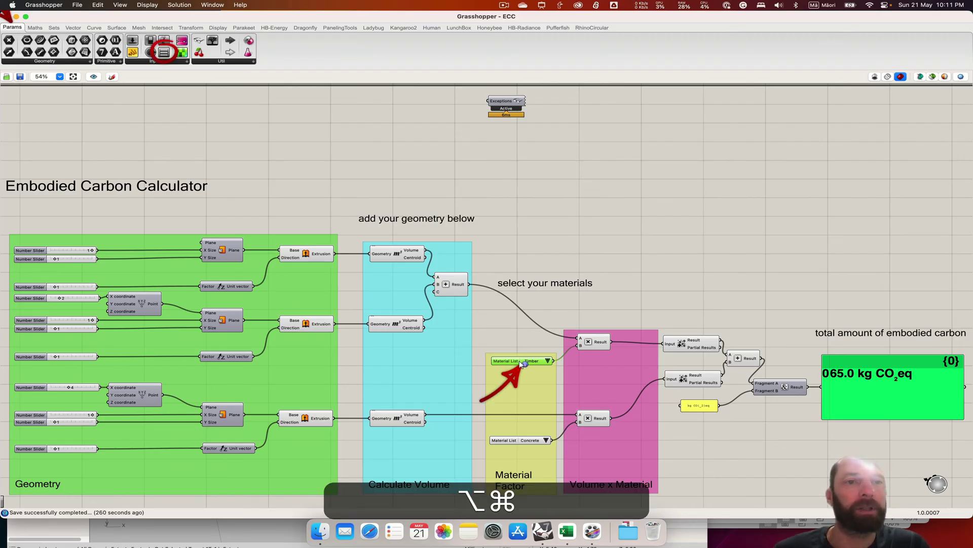
key("alt+super")
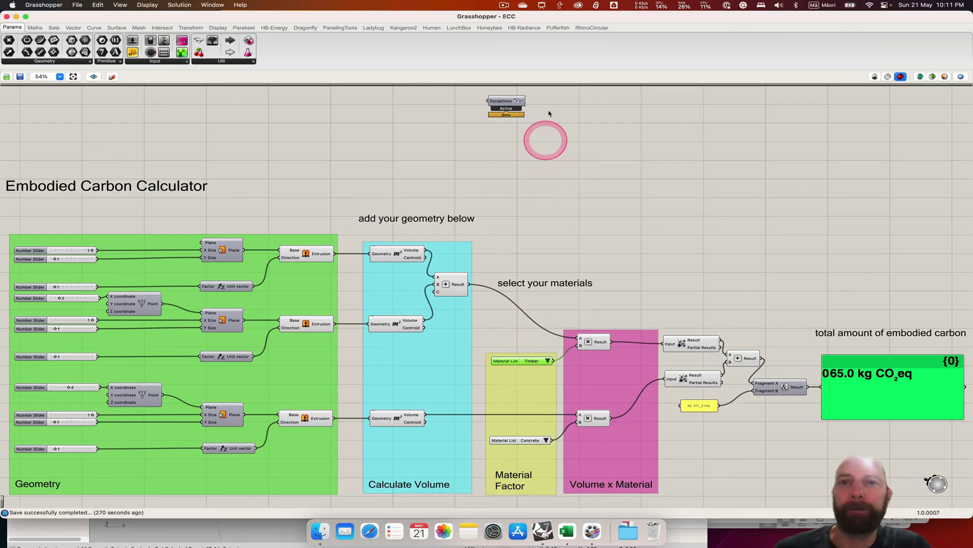
left_click(508, 6)
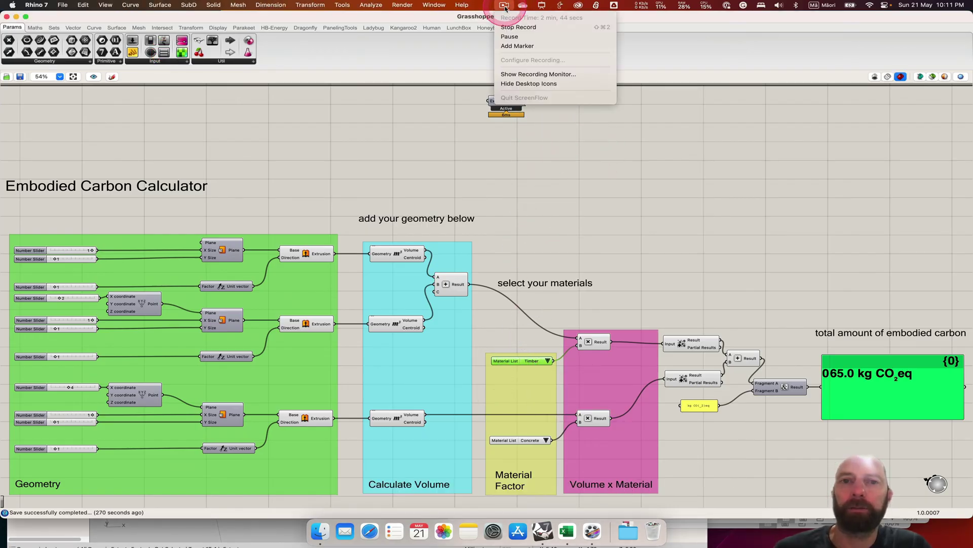
left_click(511, 38)
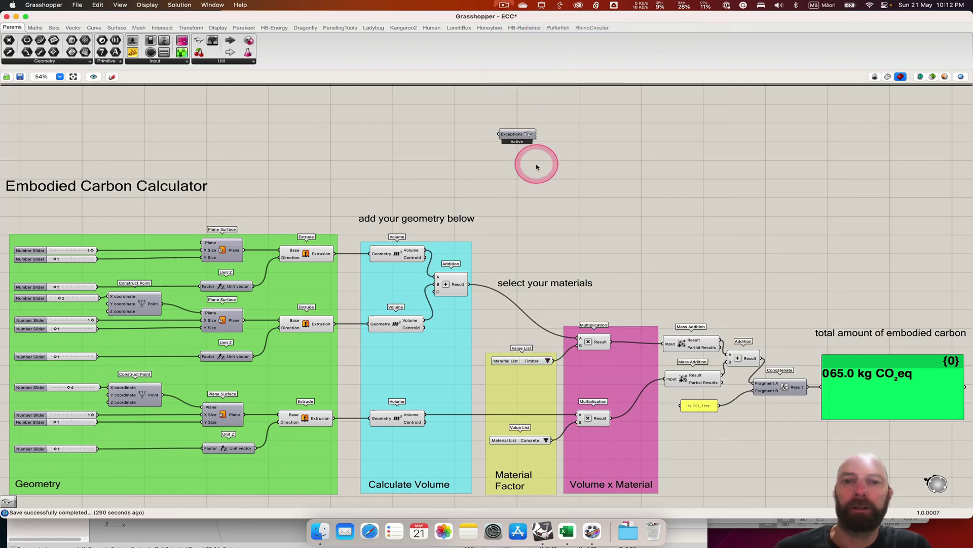
left_click_drag(523, 143, 517, 106)
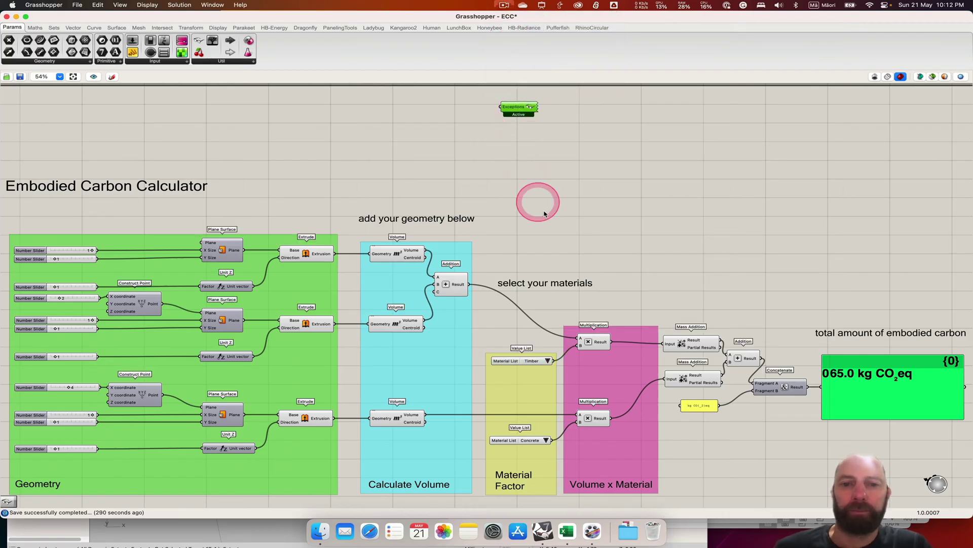
left_click(521, 365)
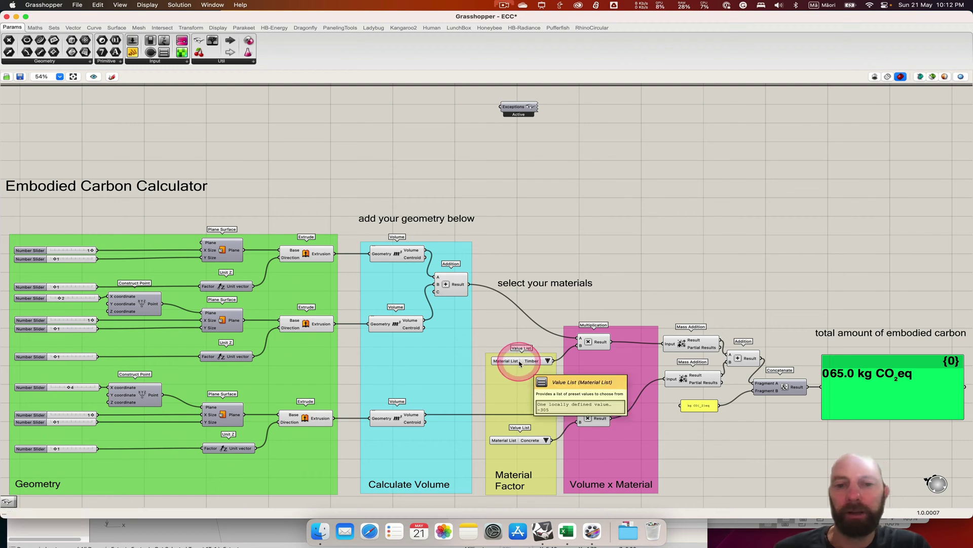
right_click(520, 363)
left_click(535, 376)
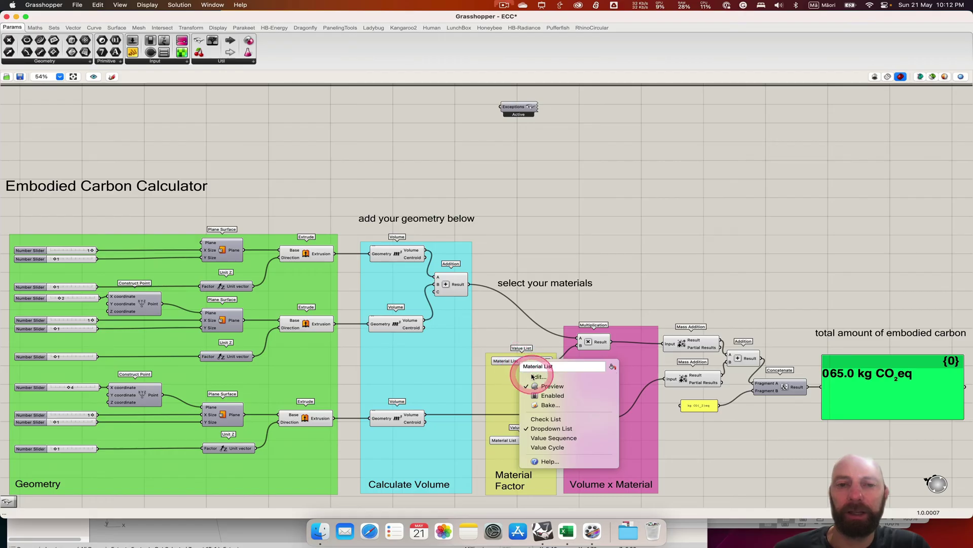
left_click(469, 324)
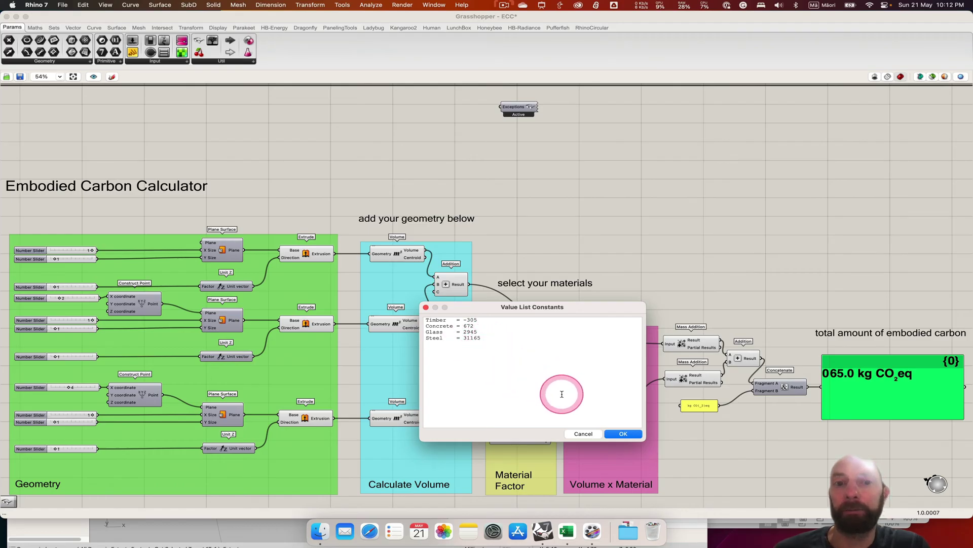
left_click(624, 434)
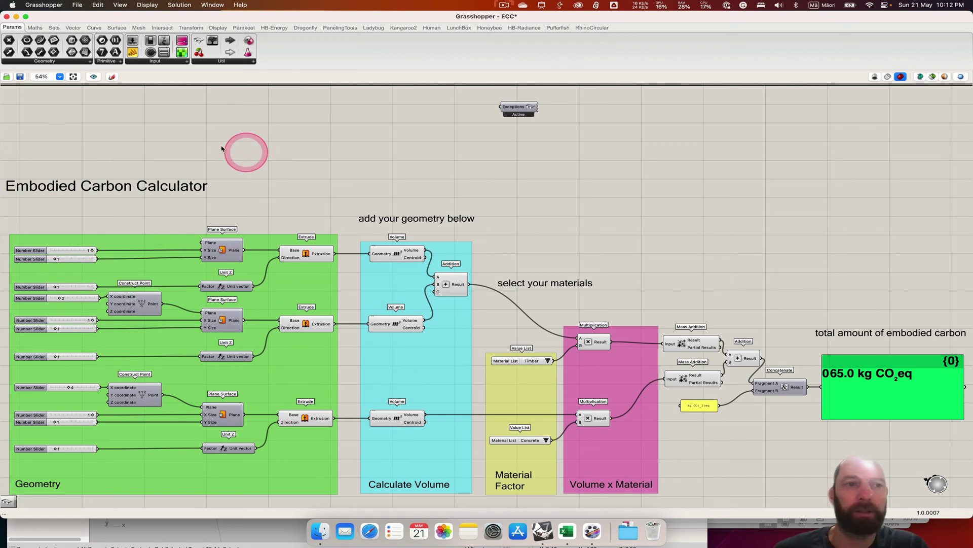
left_click_drag(20, 139, 450, 171)
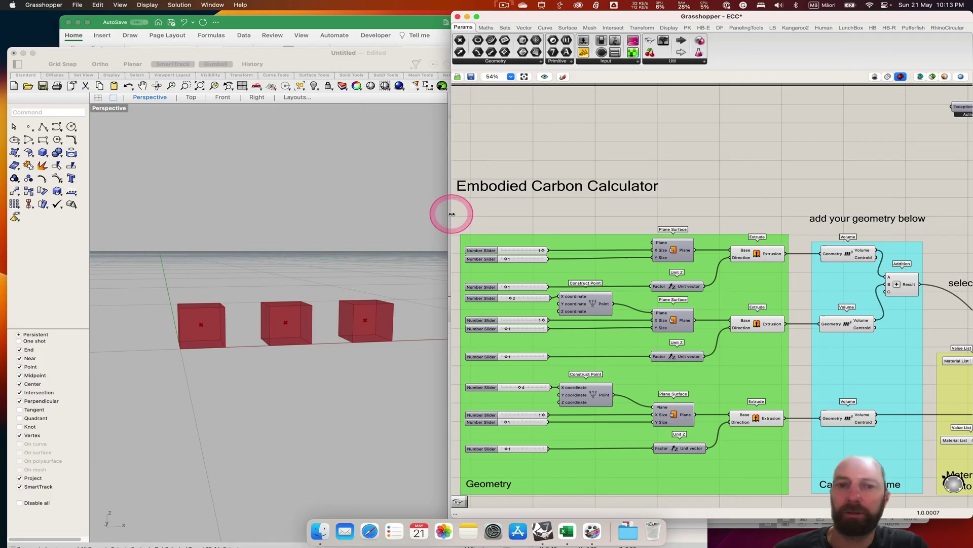
left_click_drag(452, 214, 37, 187)
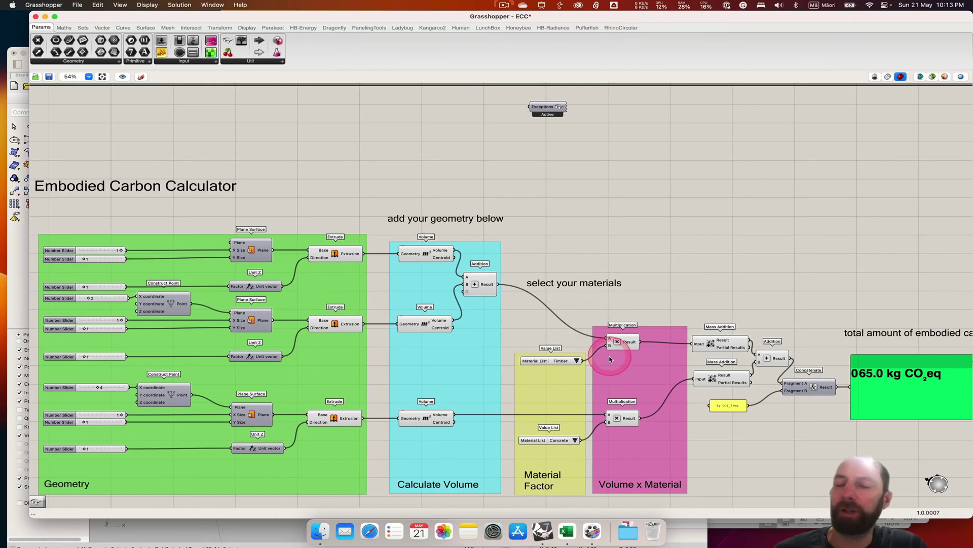
Set the lower Value List to Timber and the upper one to Concrete, totalling 01039 kg CO2eq
left_click(581, 361)
left_click(579, 419)
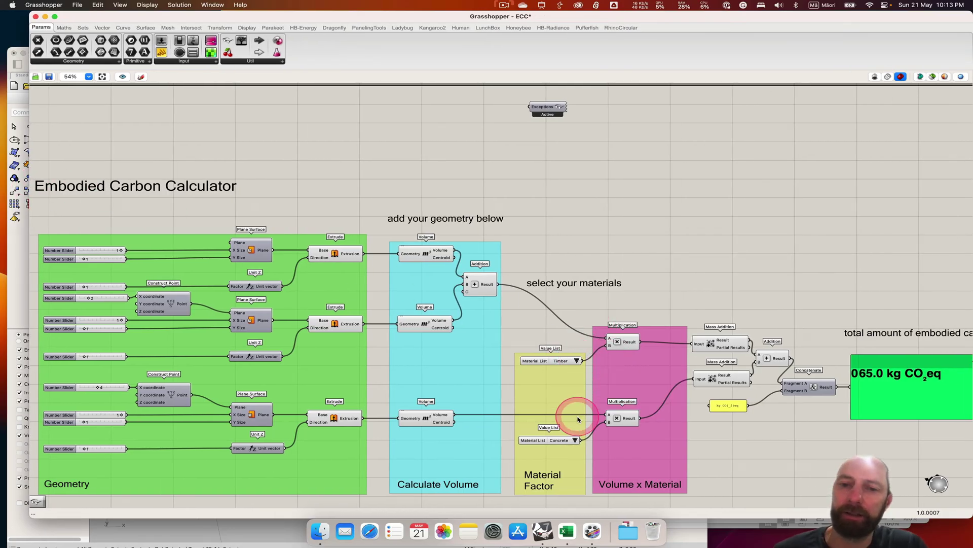
left_click(577, 440)
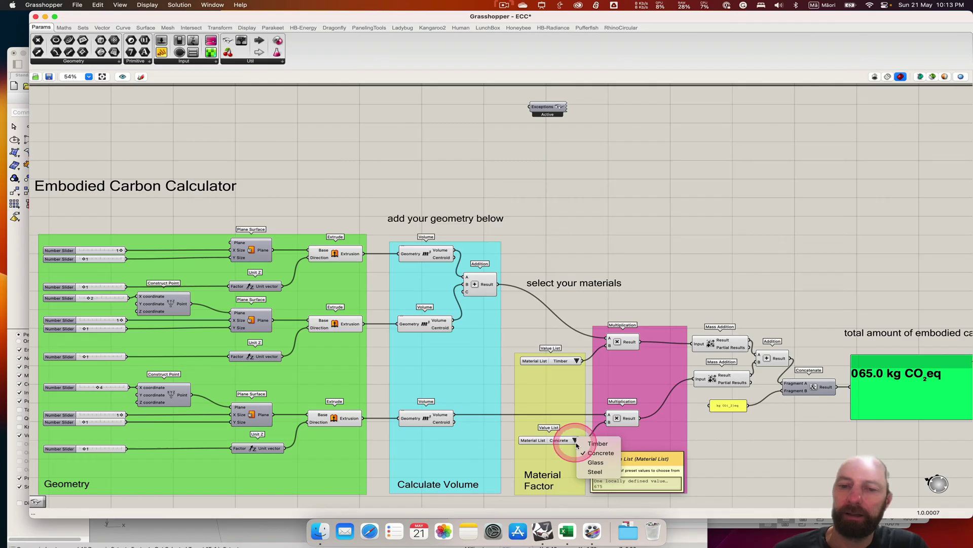
left_click(597, 443)
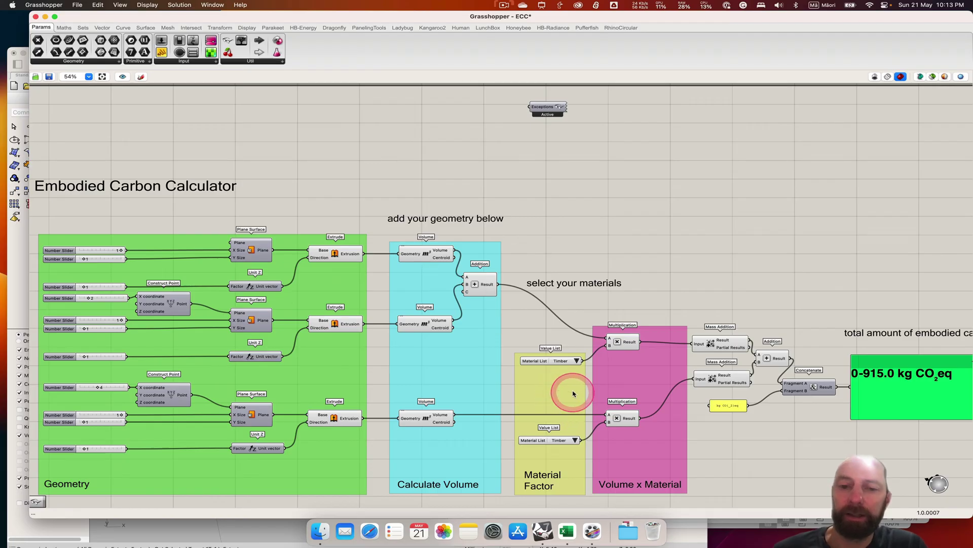
left_click(577, 361)
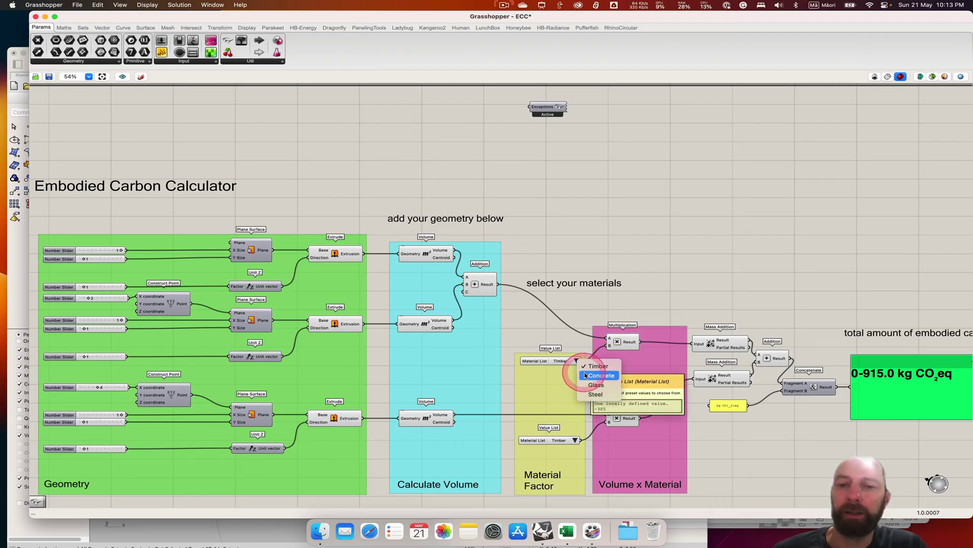
left_click(600, 376)
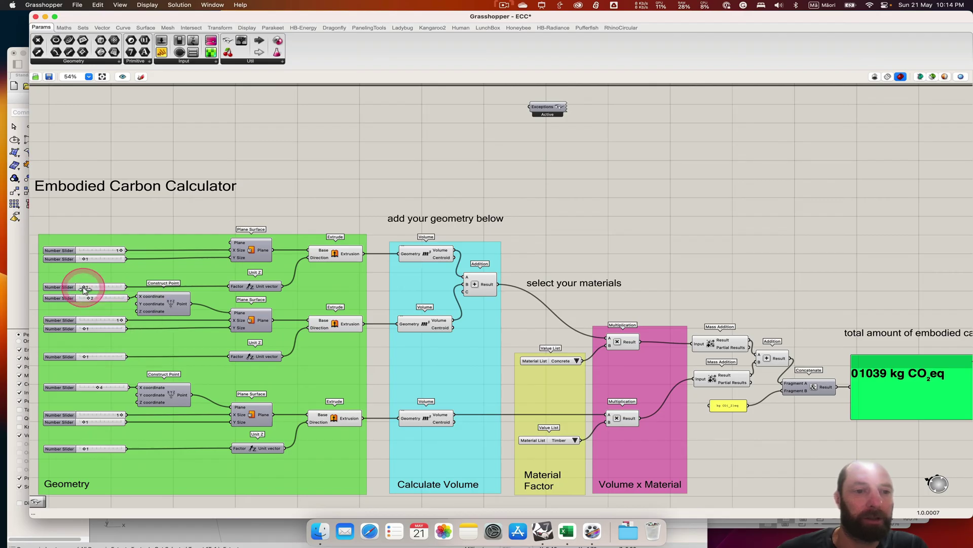
Raise the first box's height slider to reach 04399 kg CO2eq, and reveal the Rhino viewport alongside
left_click_drag(85, 288, 90, 289)
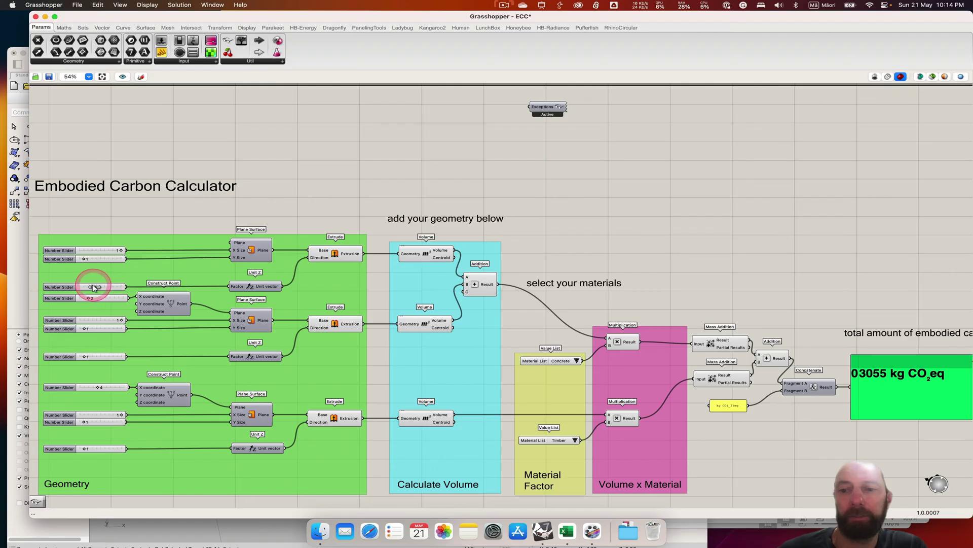
left_click_drag(80, 288, 105, 289)
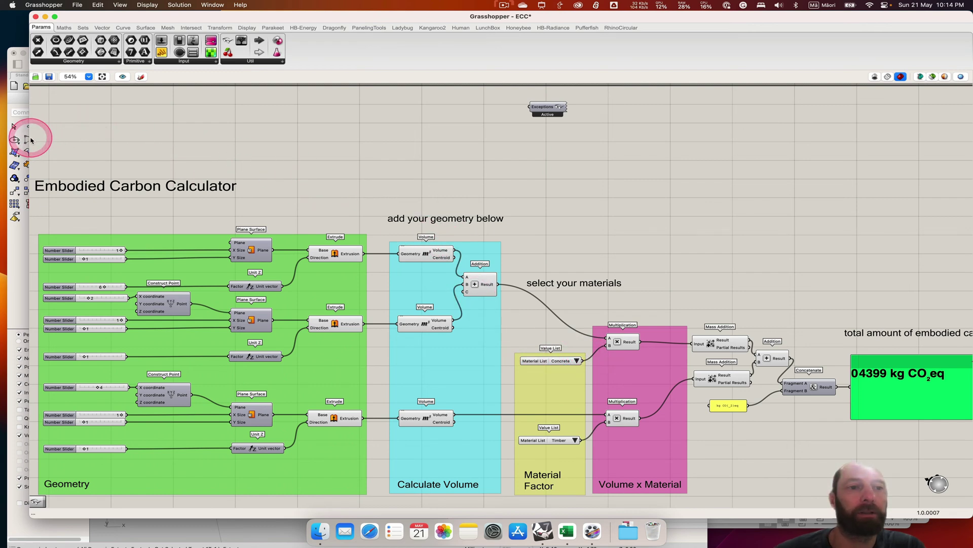
left_click_drag(34, 138, 446, 153)
Turn on Layer 01 and zoom extents to show the whole multi-storey building frame
left_click(304, 57)
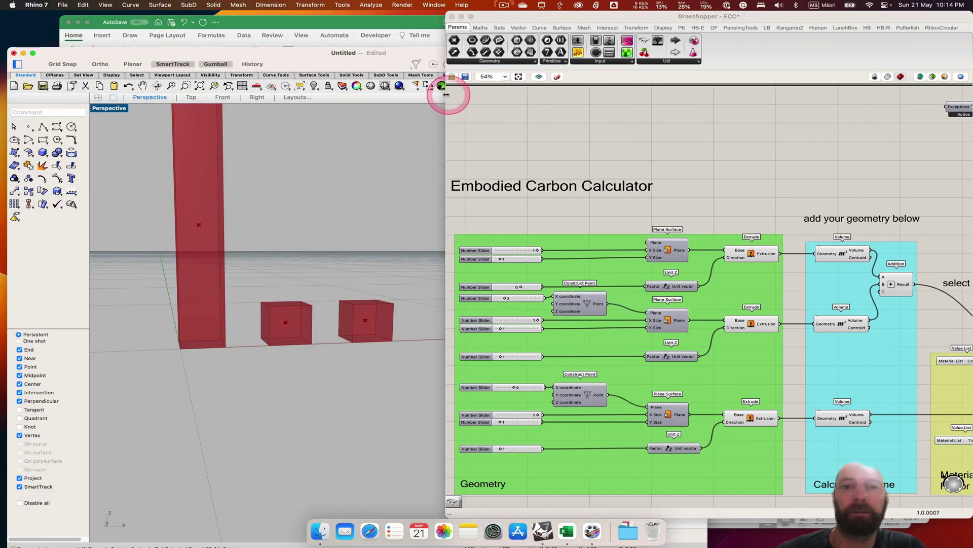
left_click_drag(554, 16, 546, 358)
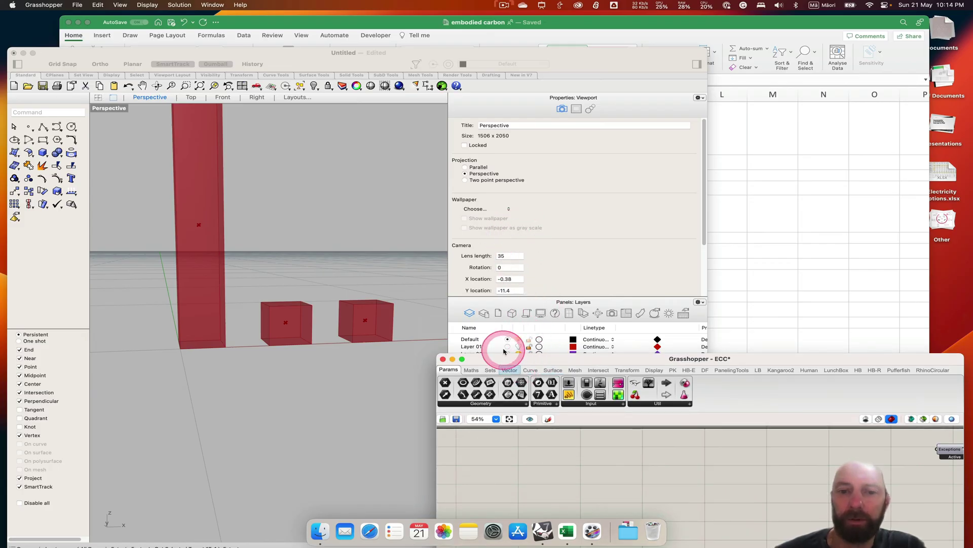
left_click(518, 346)
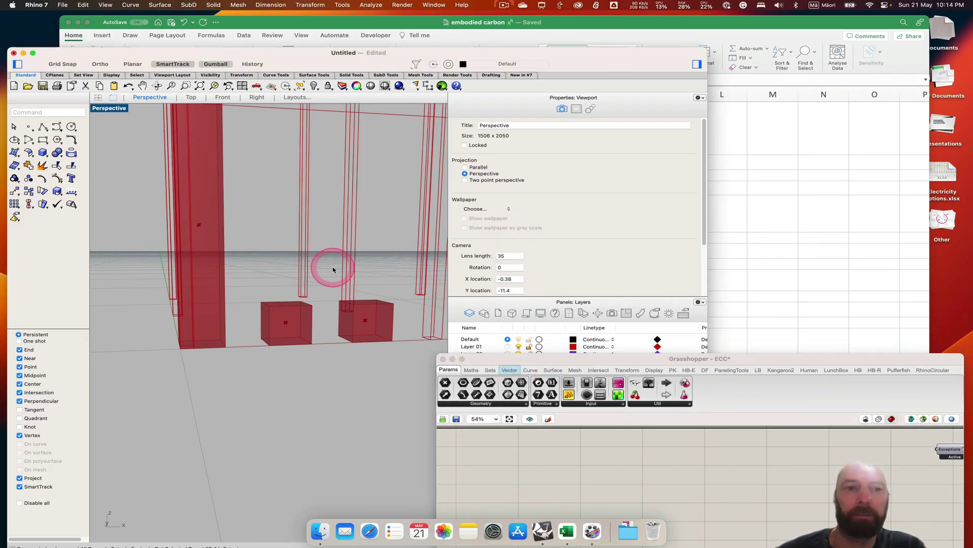
left_click(201, 87)
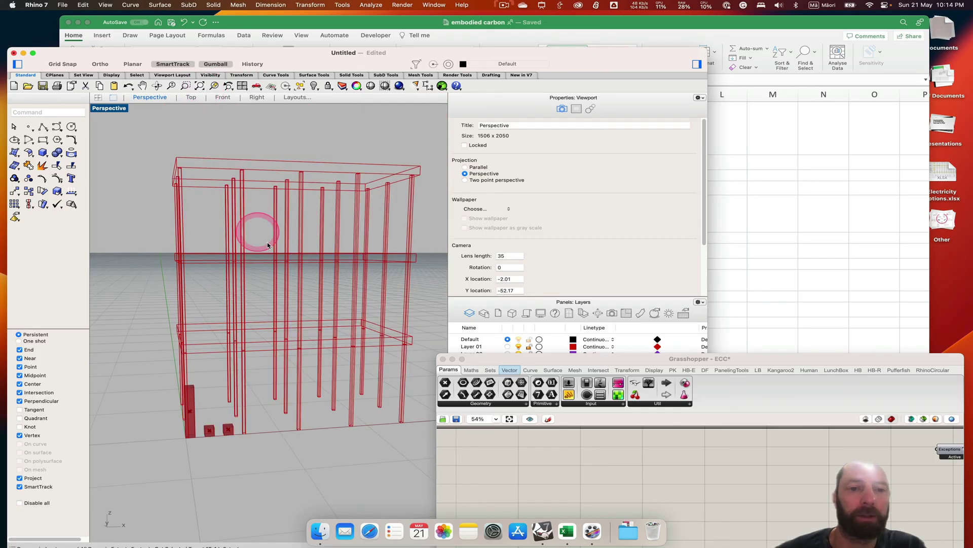
Set the Perspective viewport to Arctic display mode and restore the Grasshopper window position
left_click(107, 108)
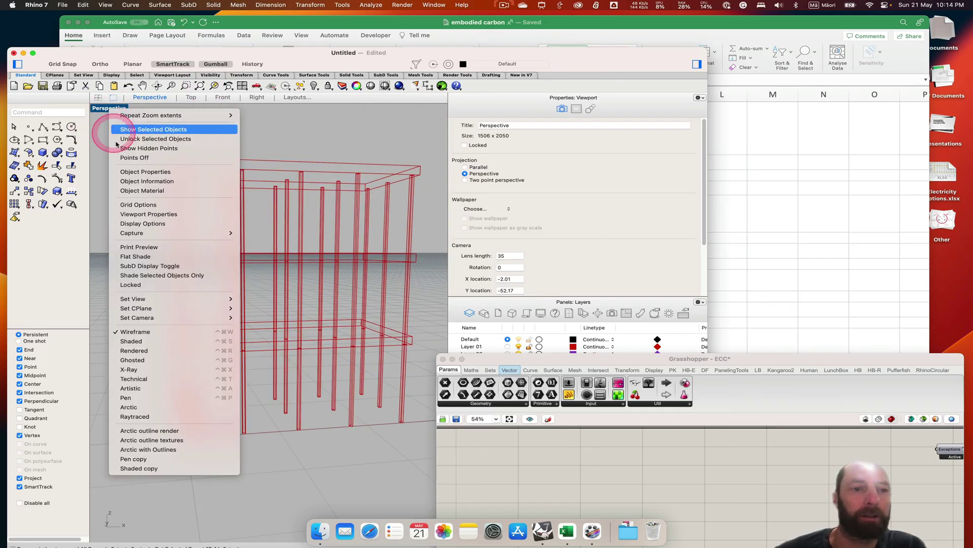
left_click(164, 435)
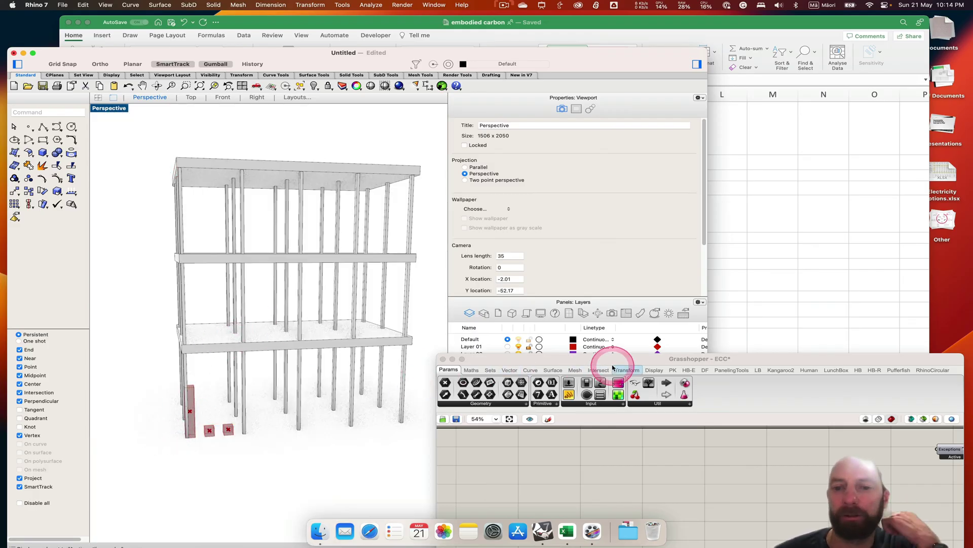
left_click_drag(615, 360, 615, 38)
left_click(751, 275)
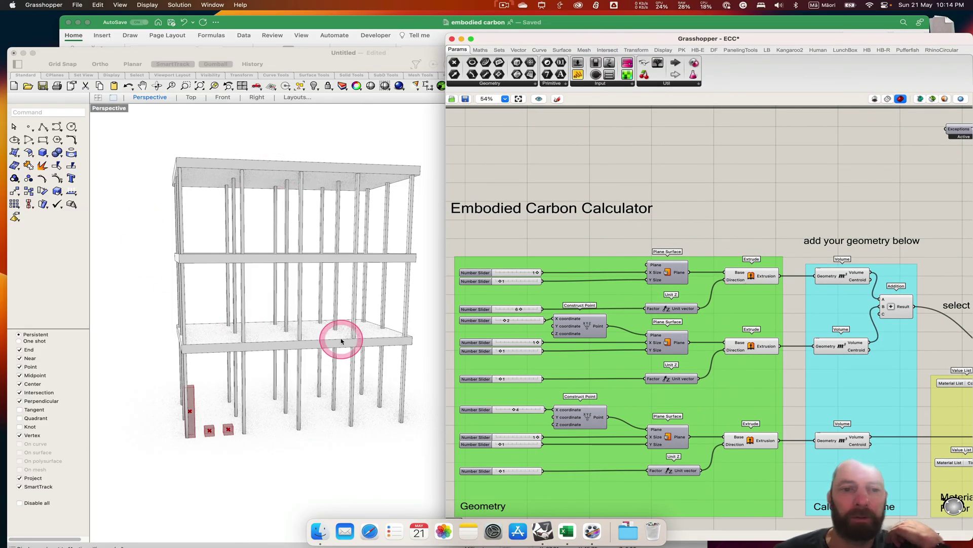
Orbit the building to a better angle and add a Brep parameter to the canvas
right_click_drag(334, 338, 259, 337)
left_click(755, 295)
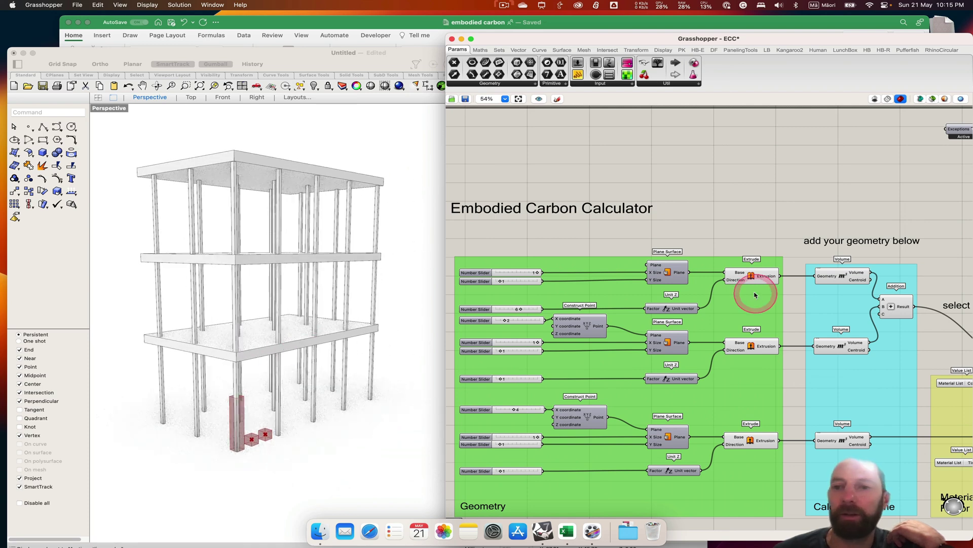
double_click(726, 165)
left_click(556, 126)
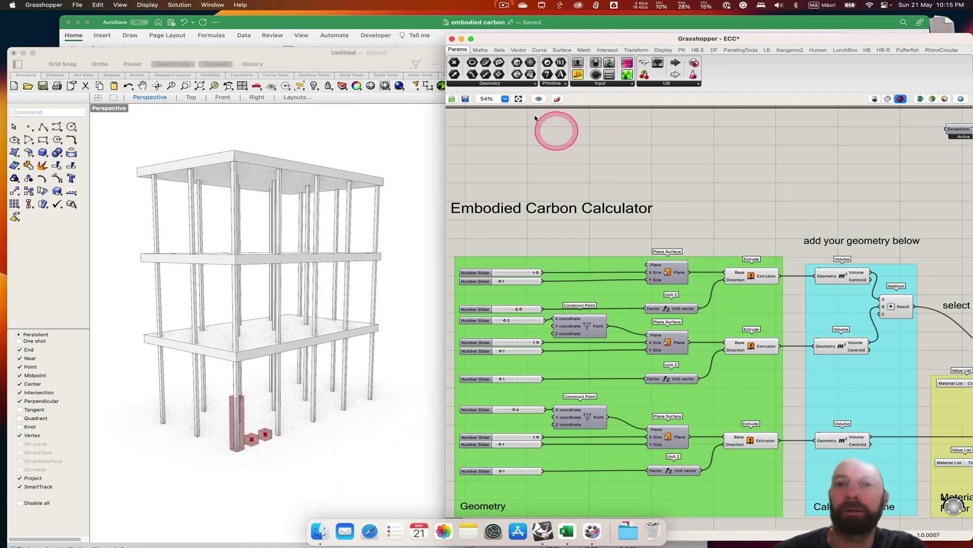
left_click(486, 85)
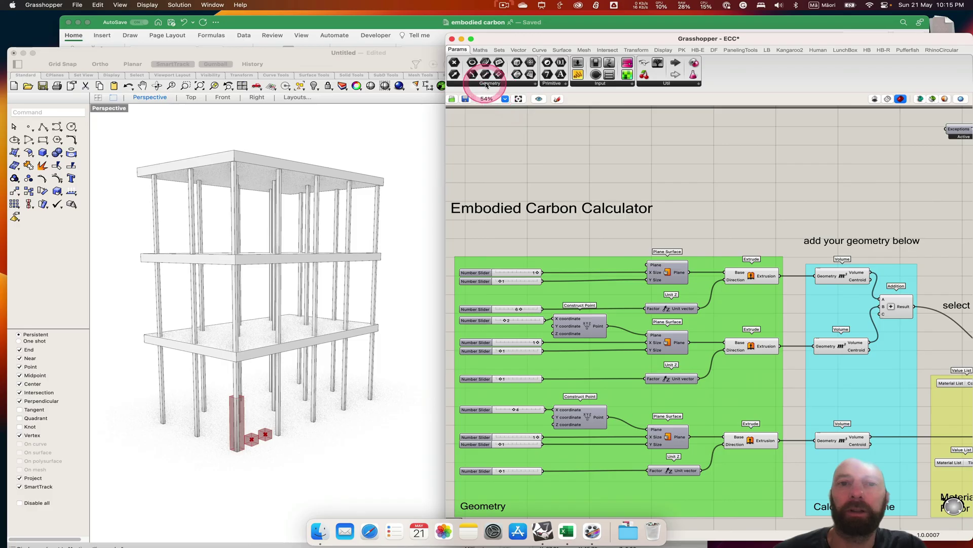
Use Set Multiple Breps on the parameter and window-select all the building's columns and slabs
left_click(711, 170)
right_click(712, 170)
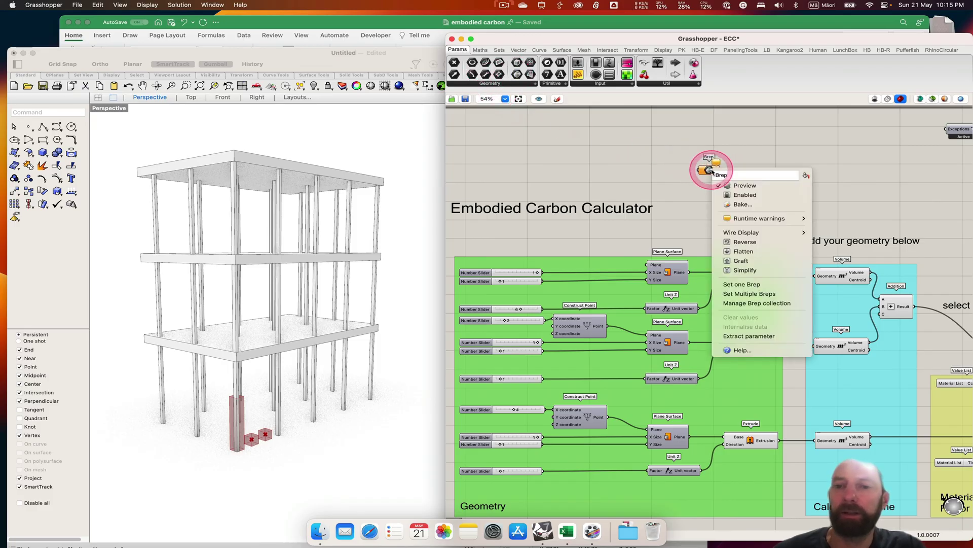
left_click(749, 295)
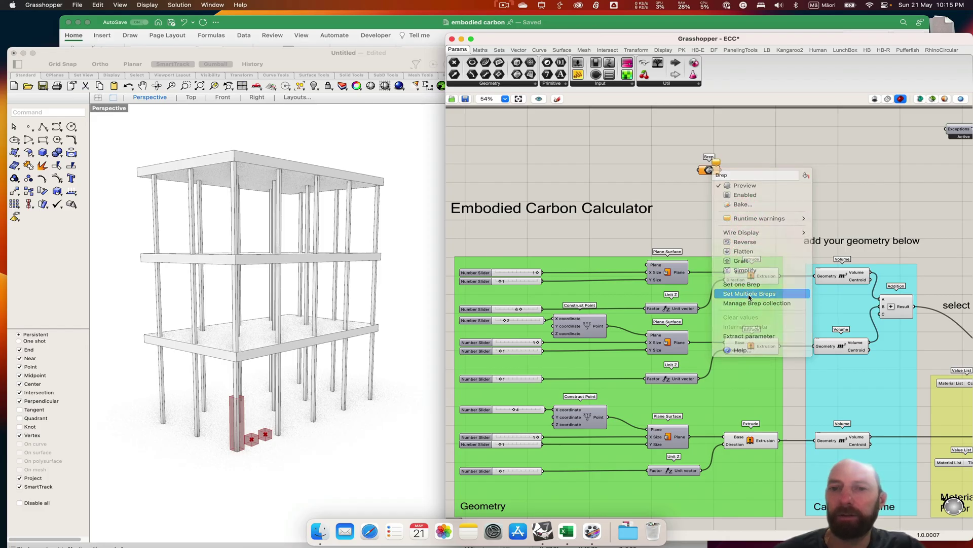
left_click_drag(126, 163, 404, 465)
Finish referencing the building Breps and wire them into the first Volume component's Geometry input
left_click(348, 370)
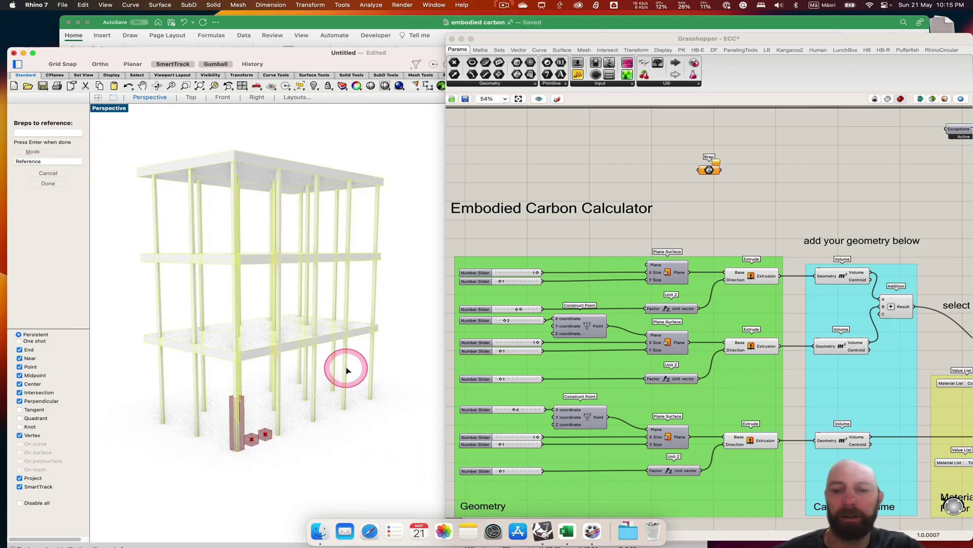
key("Return")
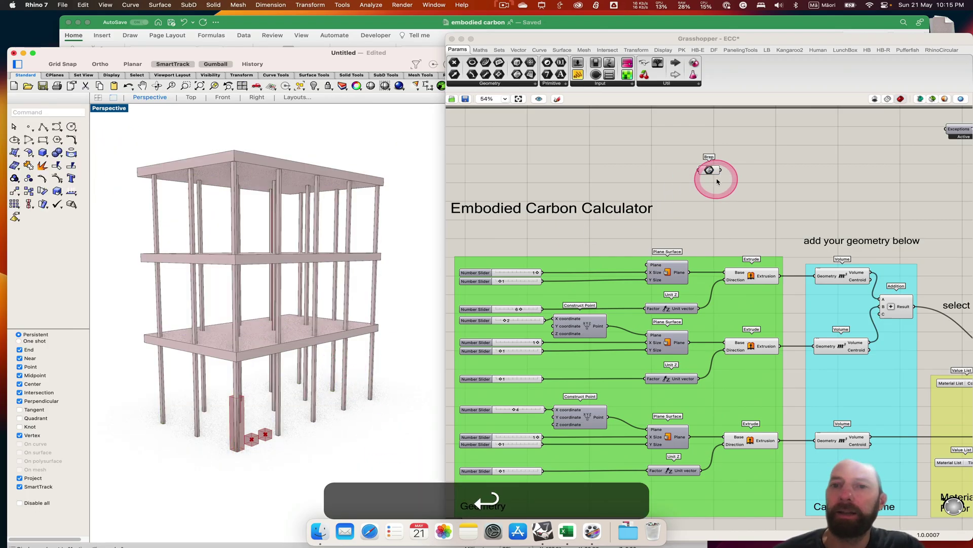
left_click_drag(721, 171, 814, 277)
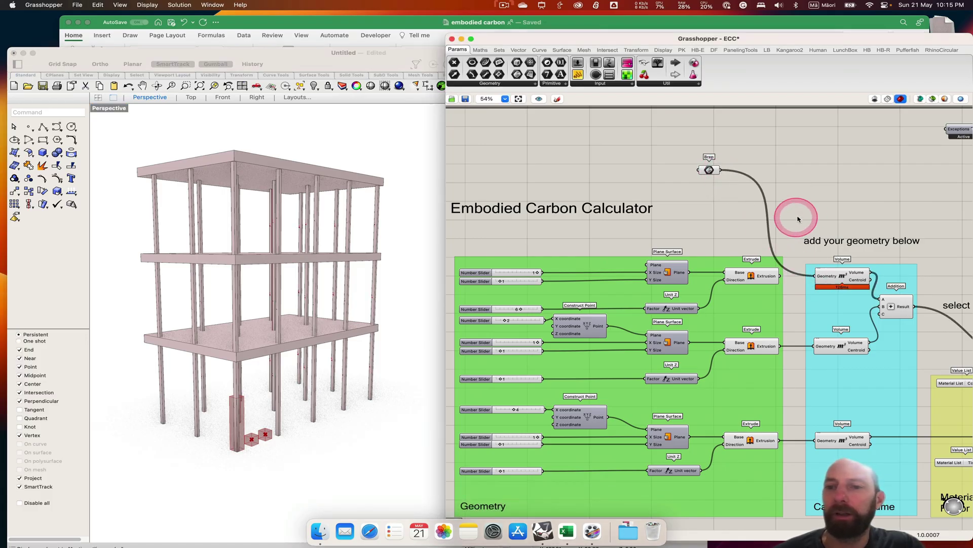
right_click_drag(803, 212, 631, 206)
Widen Grasshopper and switch the first material list from Concrete to Timber, totalling 0-374540.0 kg CO2eq
left_click(769, 312)
right_click_drag(810, 283, 810, 282)
left_click(435, 225)
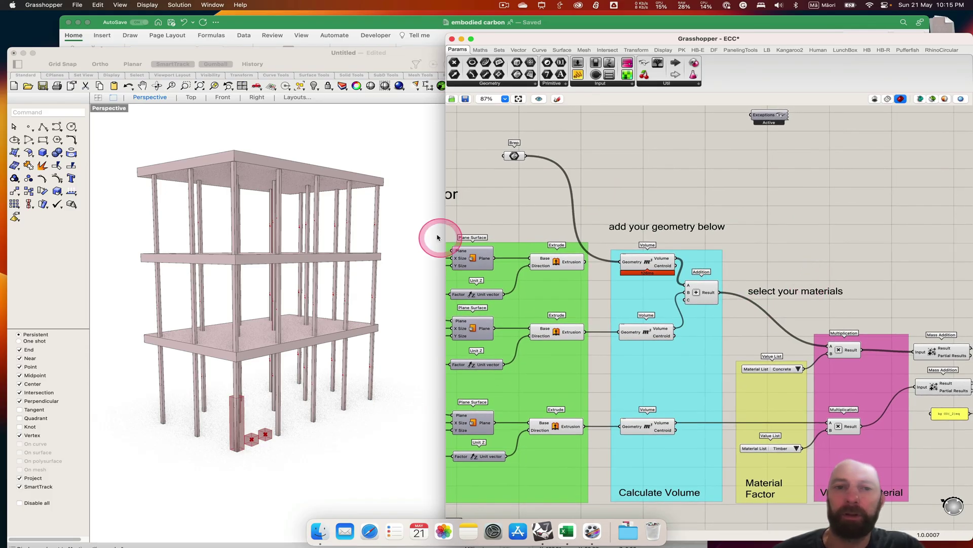
left_click_drag(447, 223, 101, 199)
left_click(753, 388)
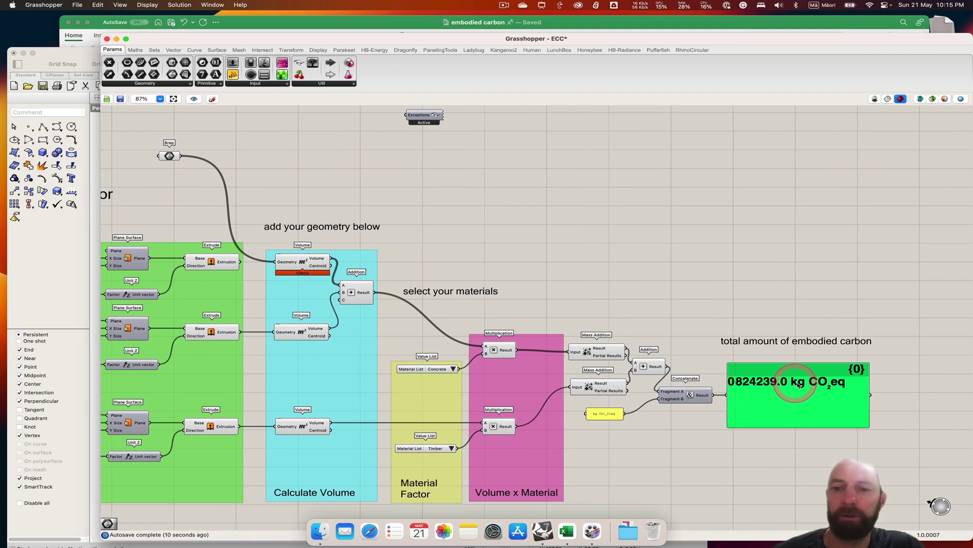
left_click(452, 369)
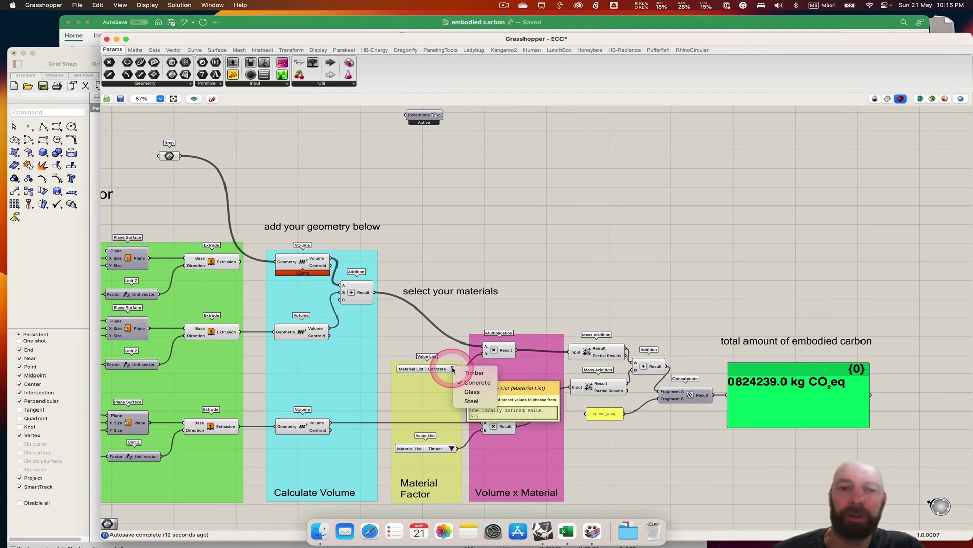
left_click(467, 374)
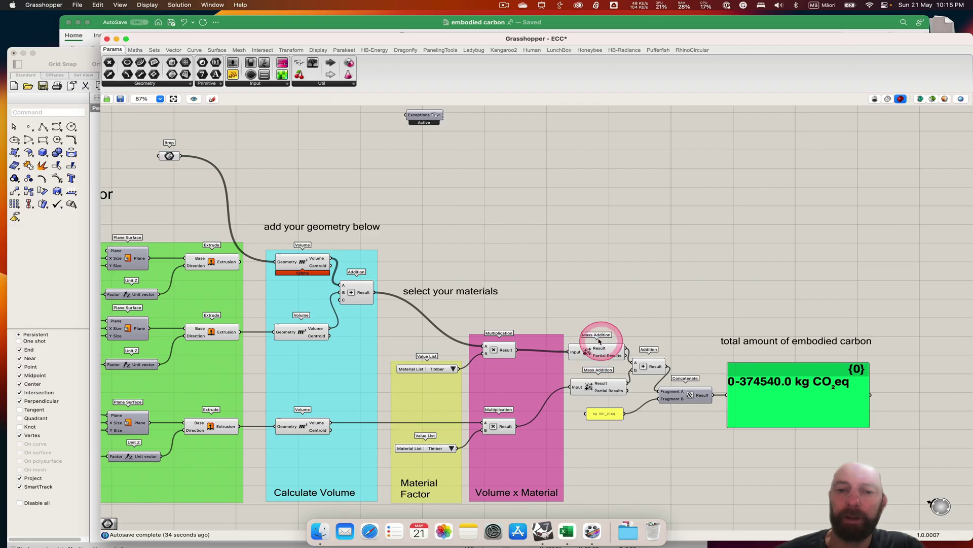
Add a Panel via // and wire the first Mass Addition's Result output into it
double_click(652, 288)
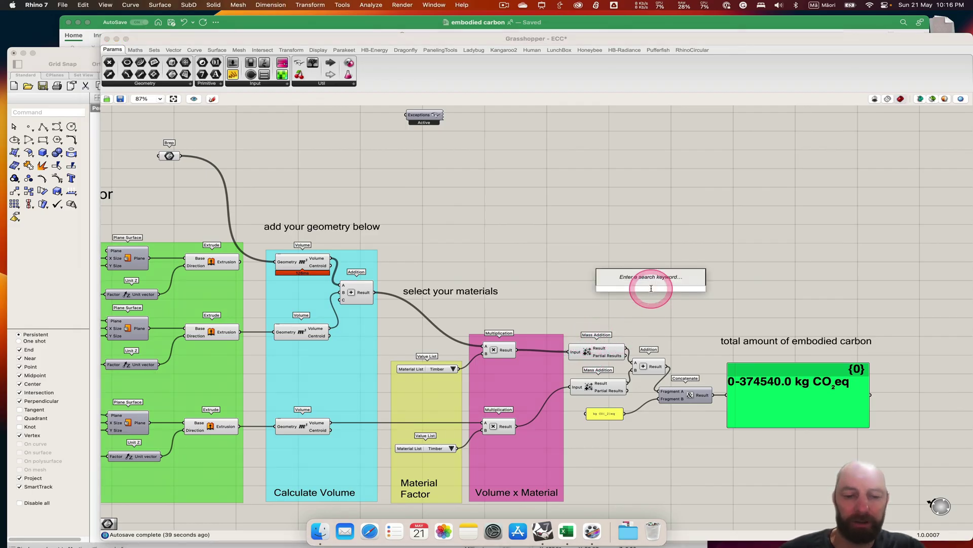
type("//")
key("Return")
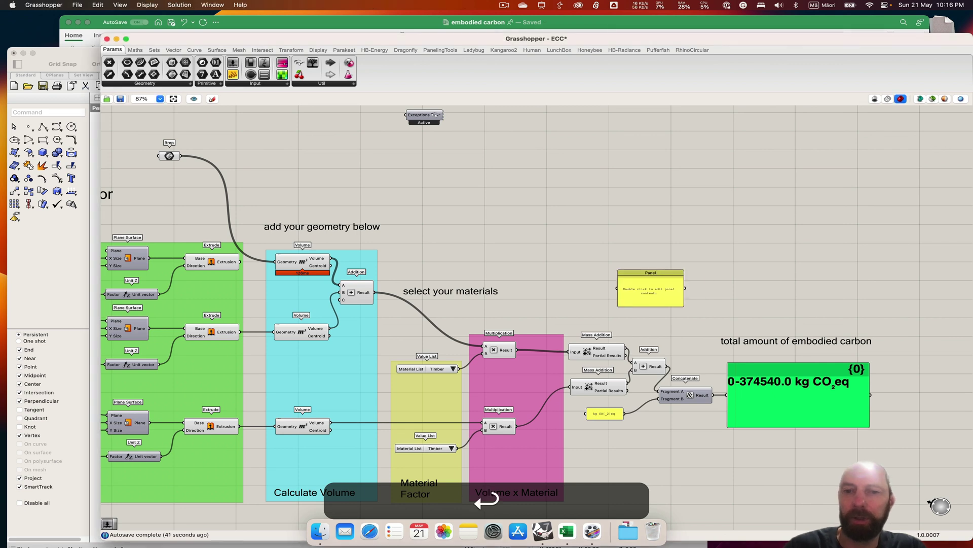
left_click(632, 350)
left_click_drag(631, 353, 659, 280)
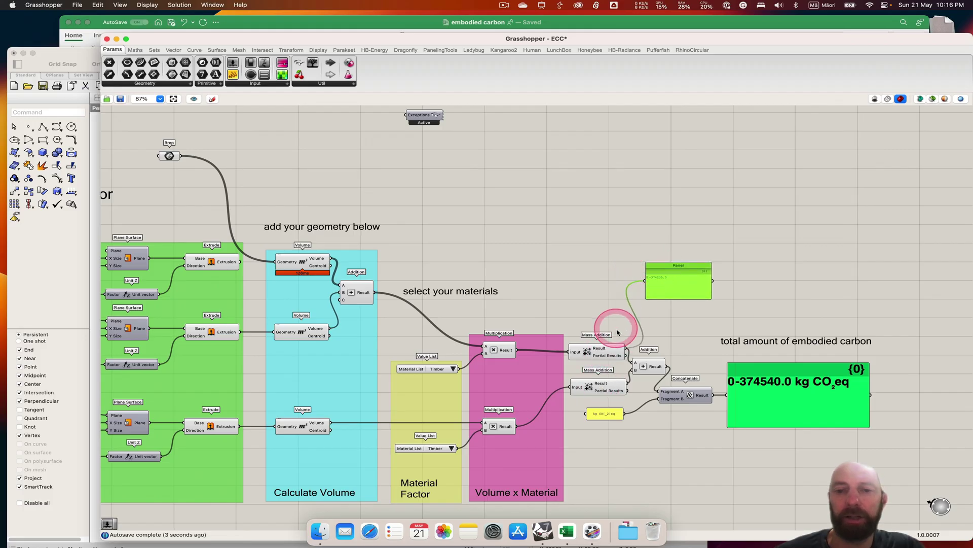